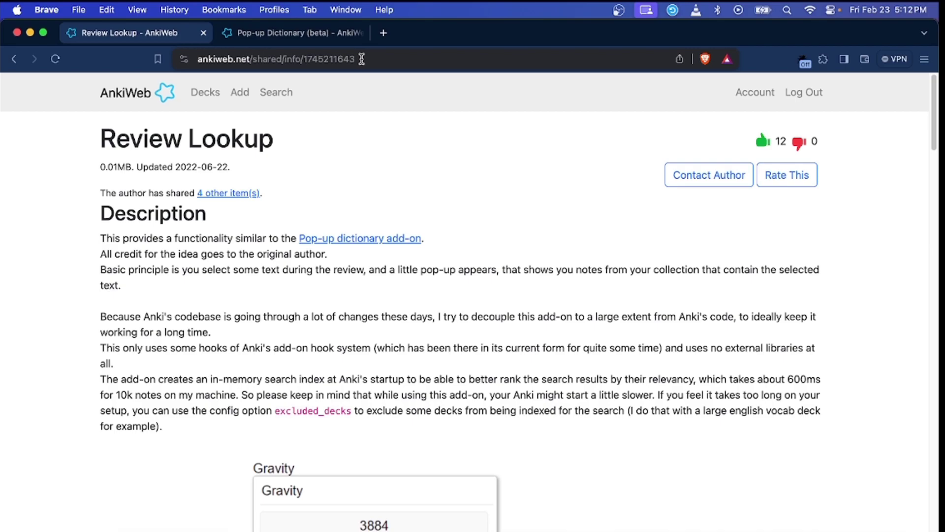
scroll(417, 282, "down", 3)
scroll(419, 282, "down", 15)
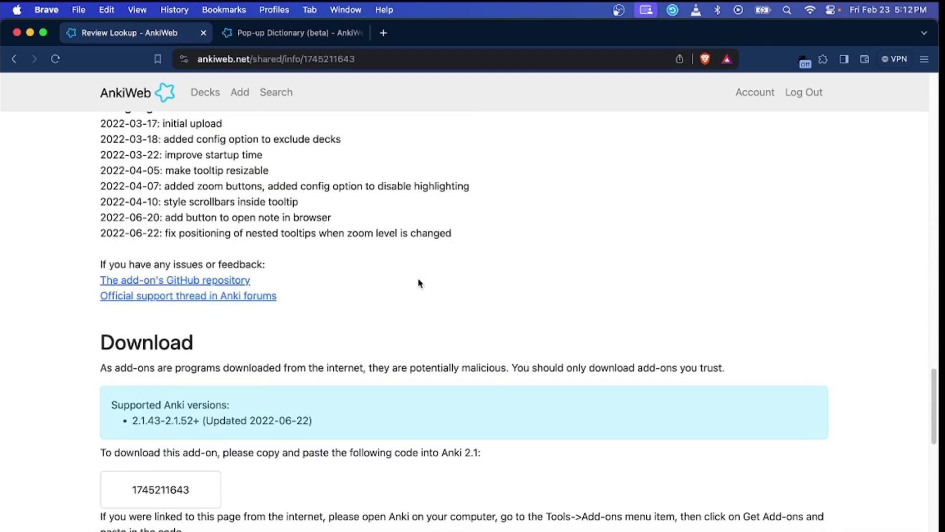
double_click(151, 490)
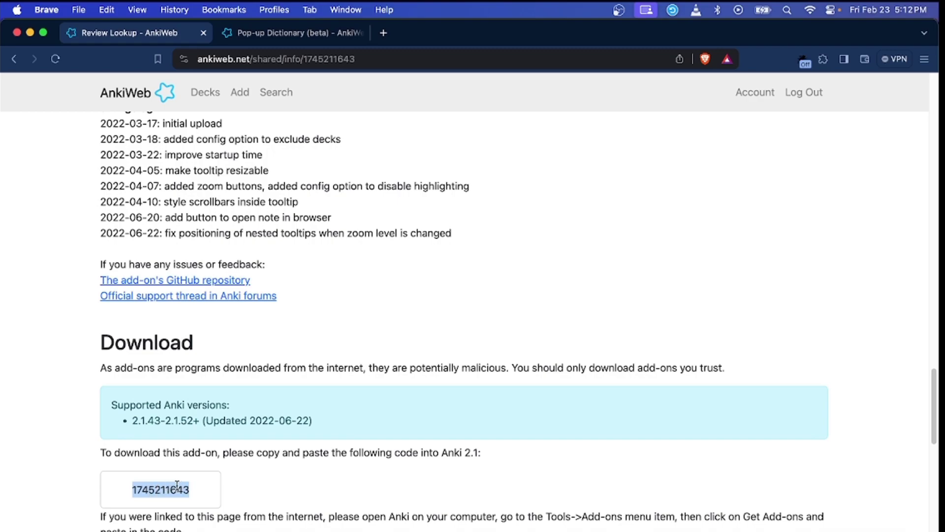
key("super+c")
key("super+Tab")
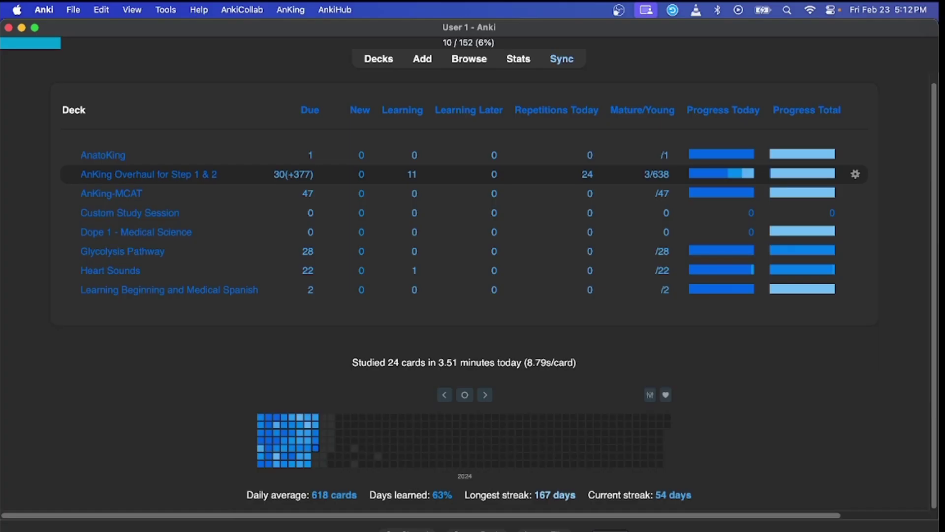
left_click(165, 9)
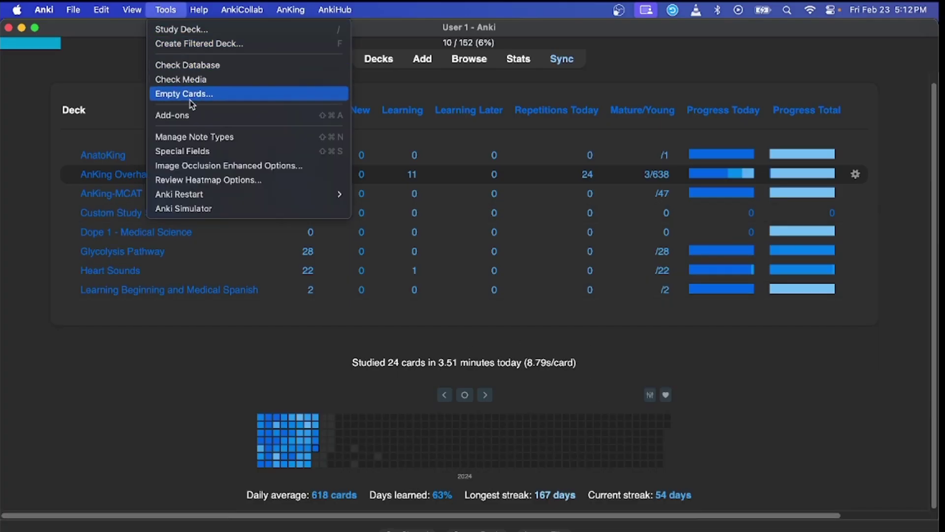
left_click(193, 117)
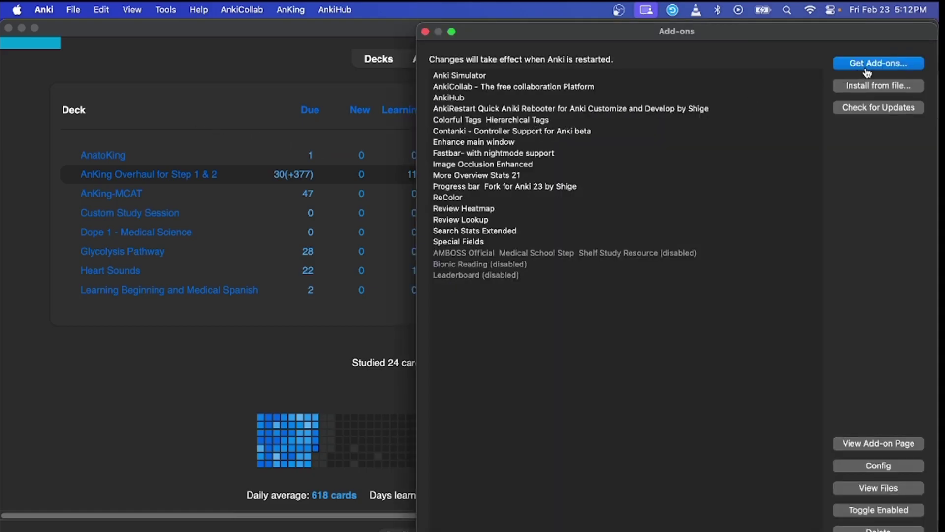
left_click(867, 69)
key("super+v")
left_click(544, 334)
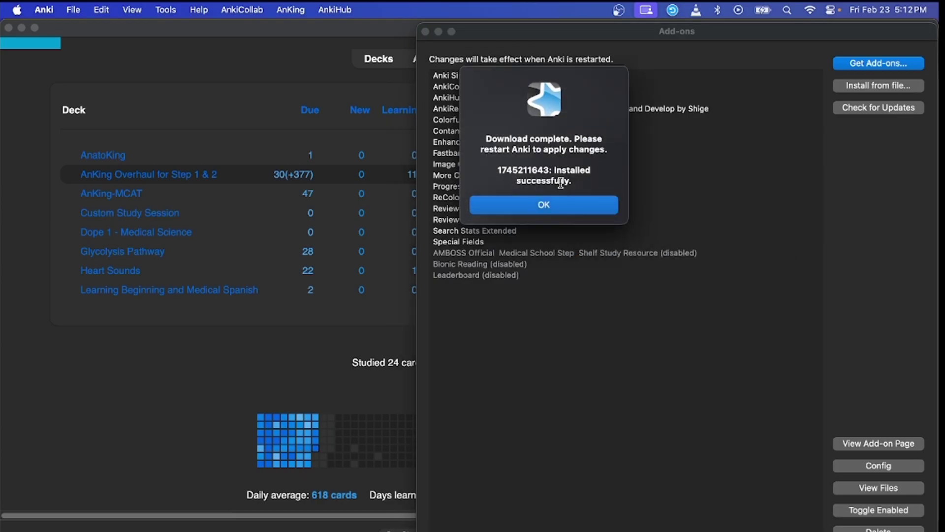
left_click(543, 205)
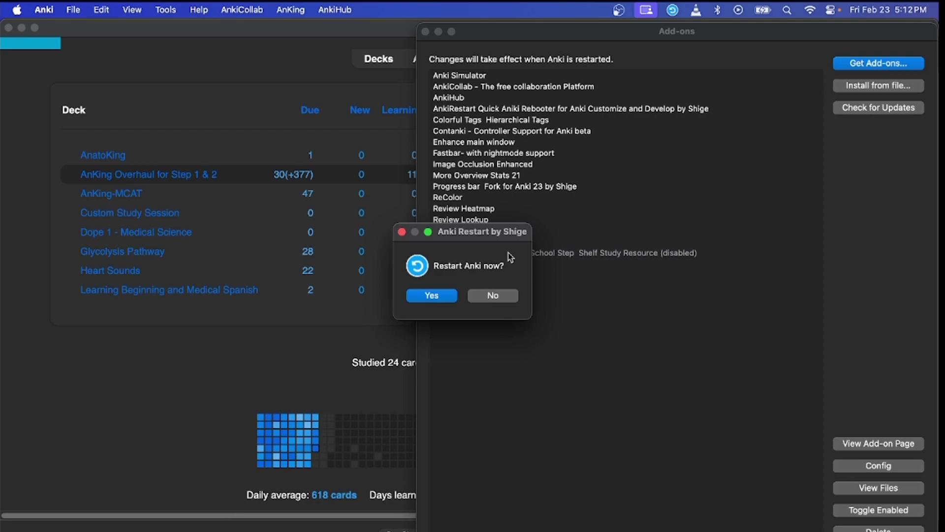
left_click(427, 297)
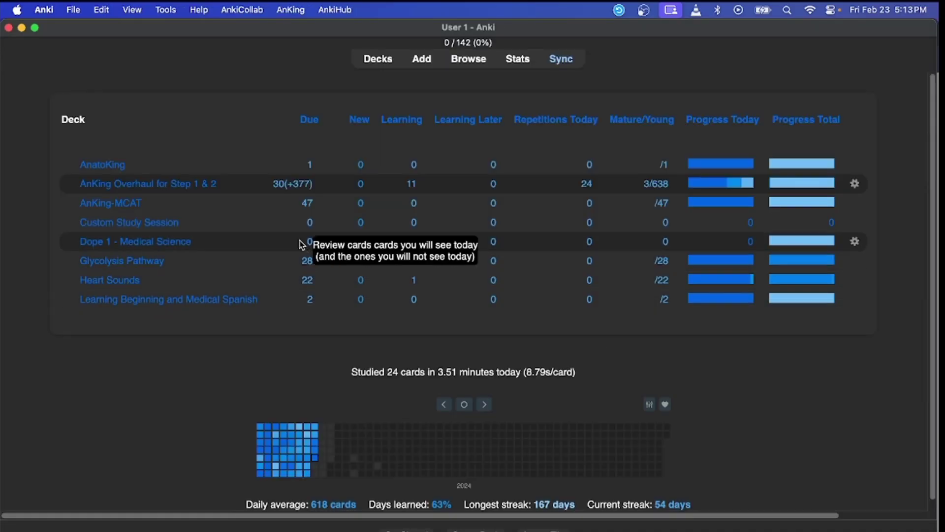
Open Review Lookup's Config from the Add-ons manager, leave defaults unchanged, and close it
left_click(167, 10)
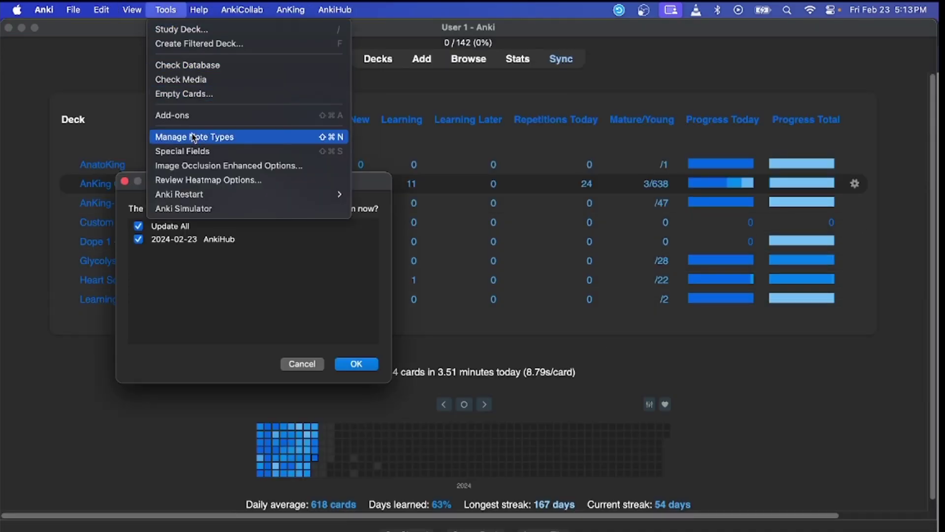
left_click(193, 116)
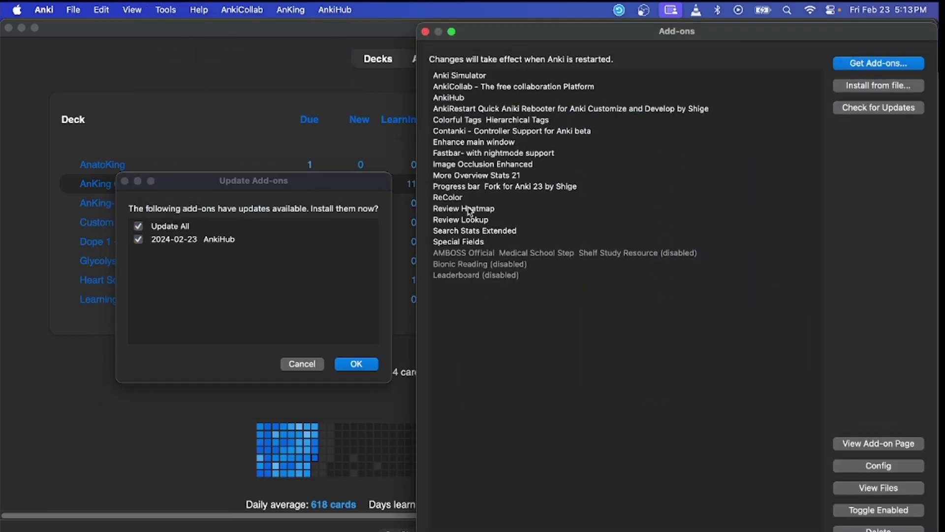
left_click(461, 222)
double_click(462, 221)
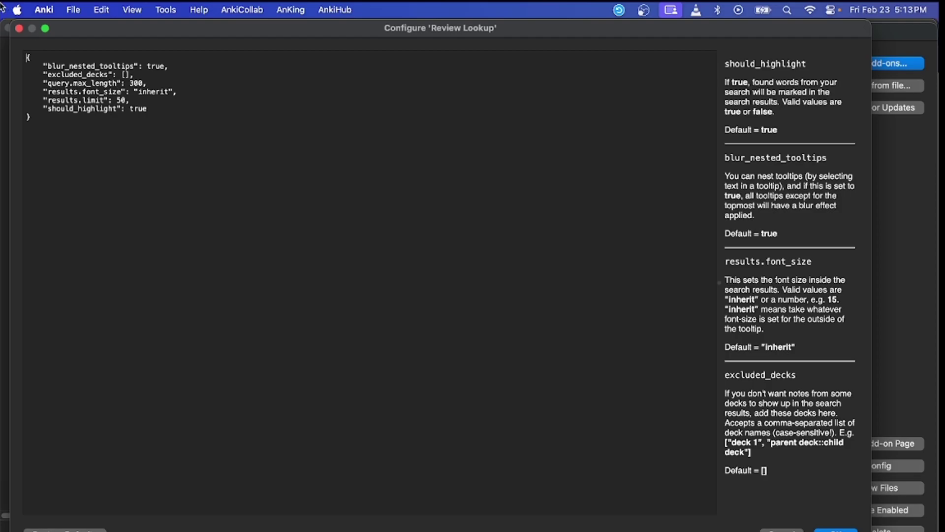
left_click(19, 28)
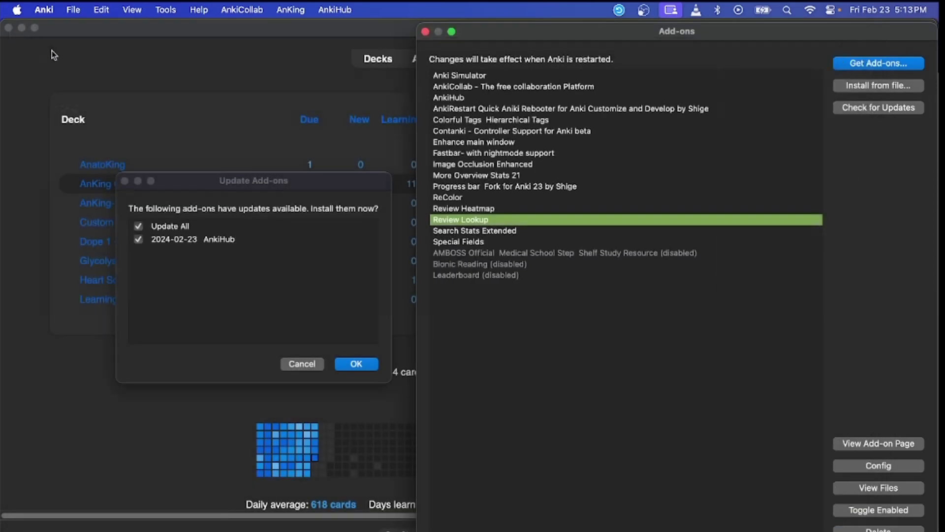
Close the Add-ons manager and start studying the AnKing Overhaul for Step 1 & 2 deck
left_click(425, 32)
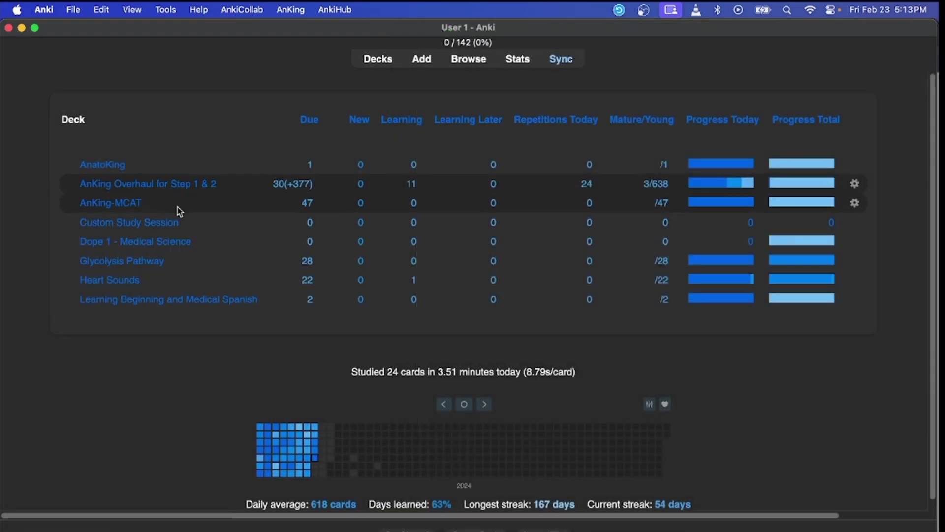
left_click(202, 185)
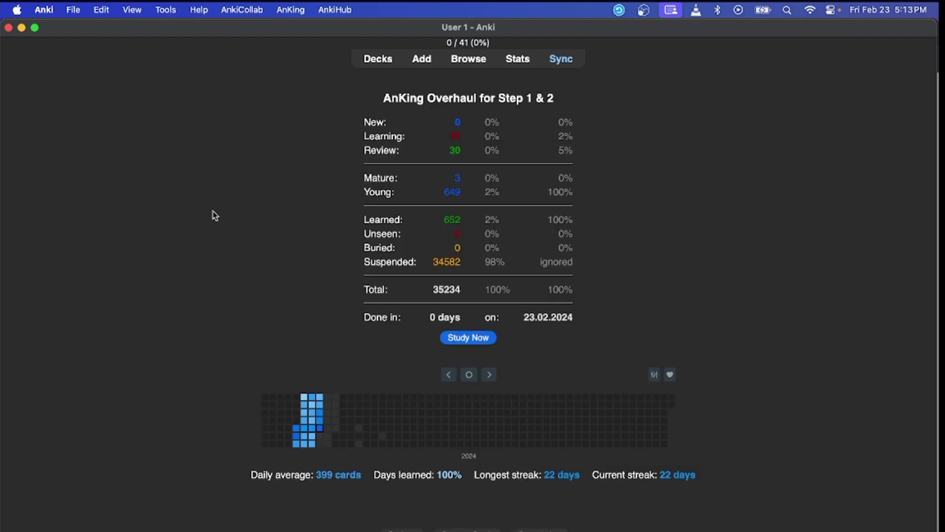
key("s")
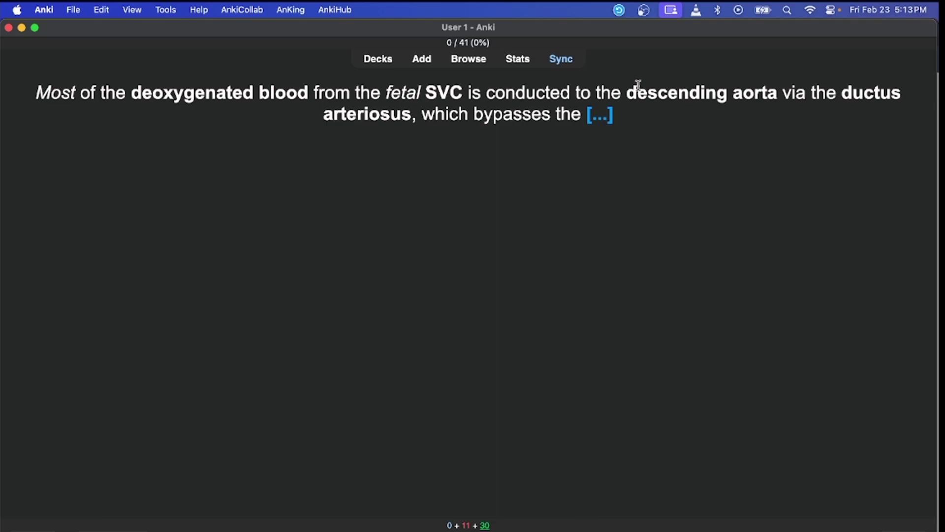
Select 'descending aorta' on the card and browse the Review Lookup popup's matching notes
mouse_move(635, 88)
left_mouse_down()
mouse_move(744, 93)
mouse_move(624, 92)
left_mouse_up()
left_click(768, 92)
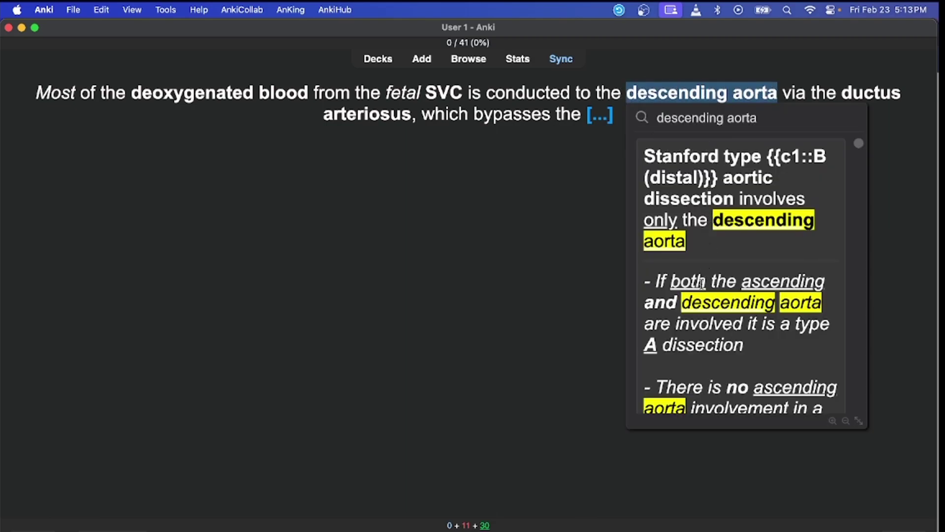
scroll(708, 236, "down", 10)
scroll(709, 301, "down", 15)
scroll(711, 301, "down", 15)
scroll(727, 382, "down", 15)
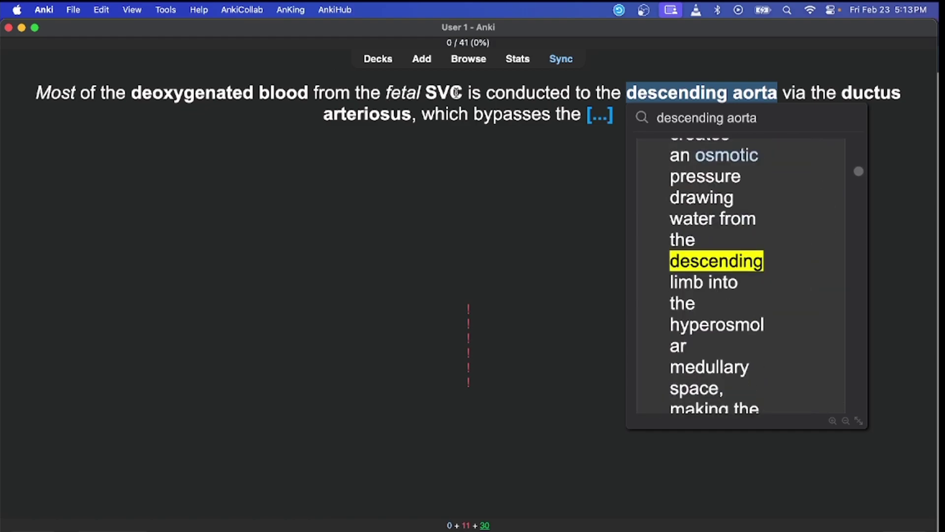
Replace the popup search text with 'fetal superior vena cava' and review the matches
scroll(693, 235, "up", 2)
scroll(693, 236, "up", 3)
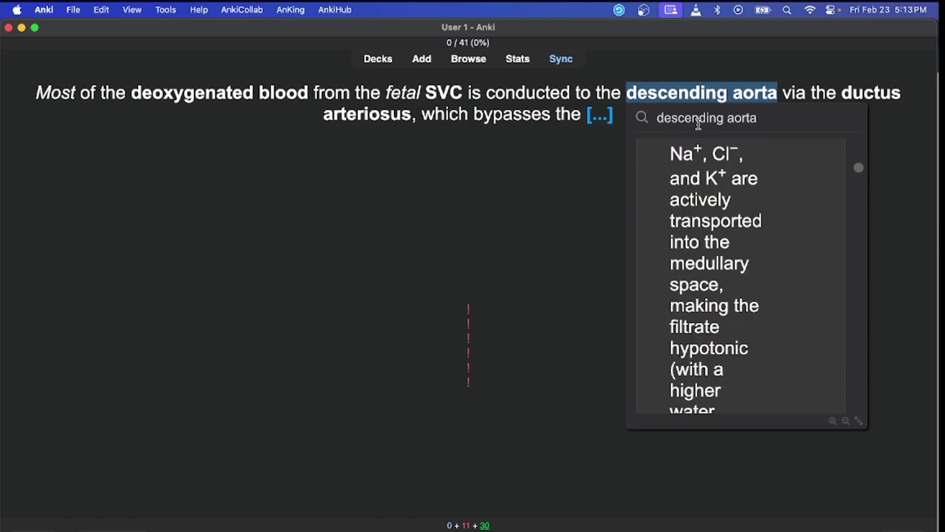
triple_click(696, 117)
key("BackSpace")
type("fetal ")
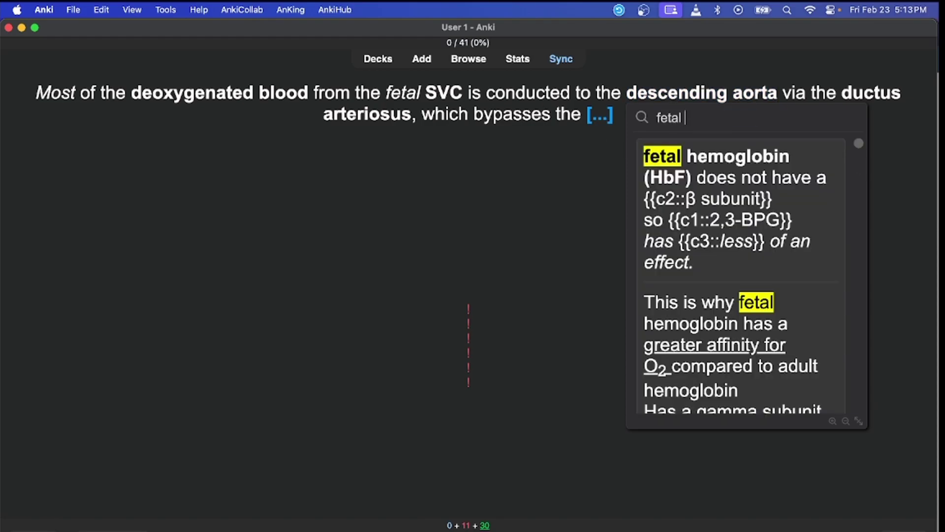
type("superior ve")
key("BackSpace")
key("BackSpace")
key("BackSpace")
type("ior vena")
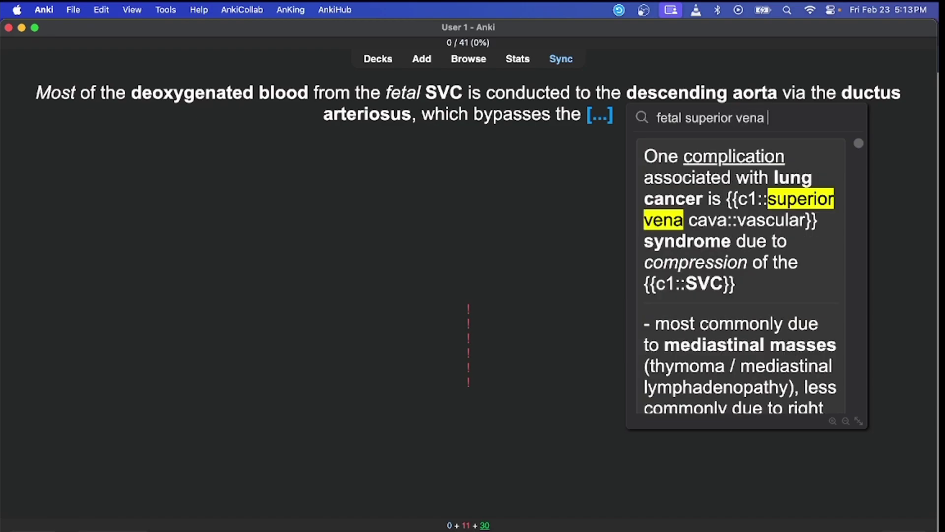
type(" cava")
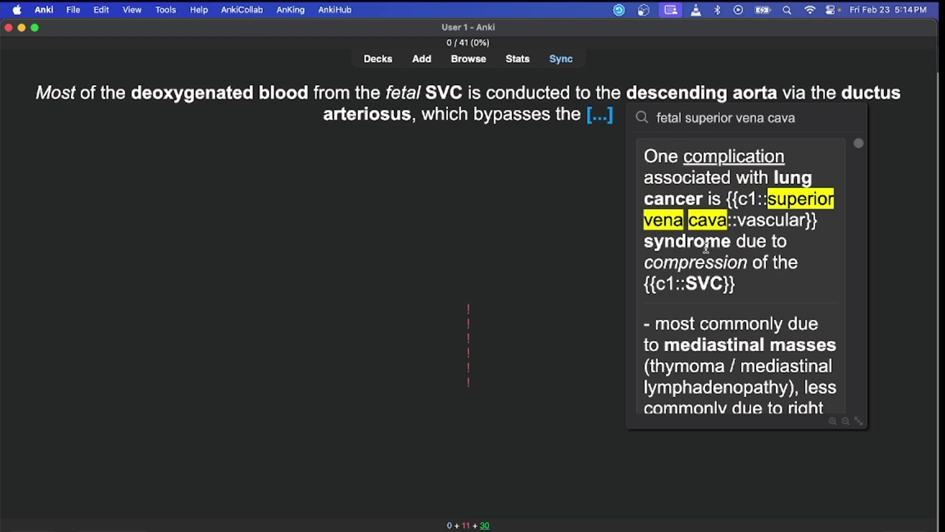
scroll(722, 278, "down", 5)
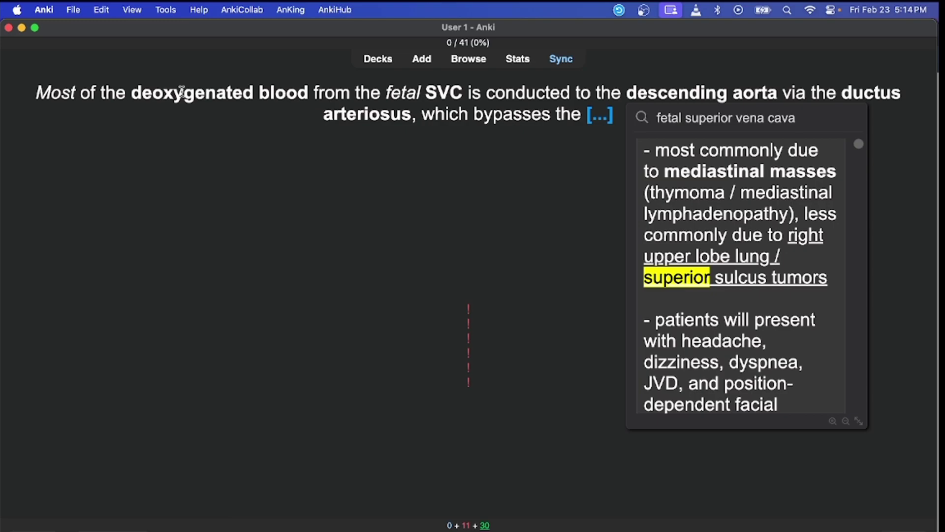
Change the popup search to 'inferior vena cava' and scroll through the matching notes
triple_click(727, 116)
type("inferior vena cava")
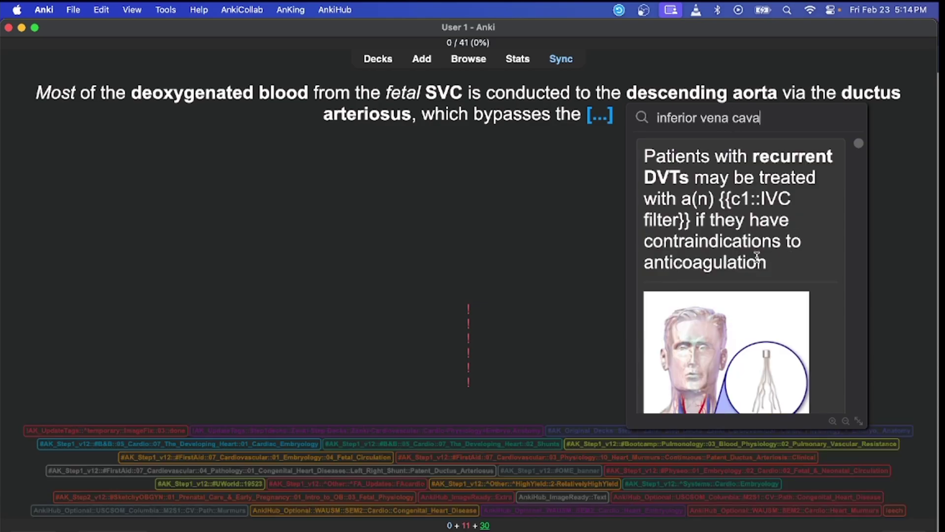
scroll(751, 295, "down", 3)
scroll(749, 294, "down", 5)
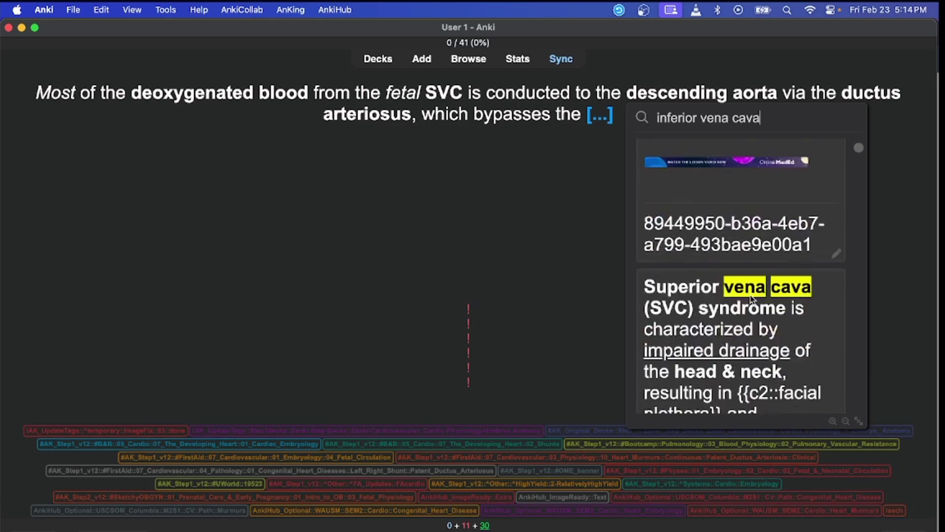
scroll(750, 295, "up", 3)
scroll(751, 295, "up", 5)
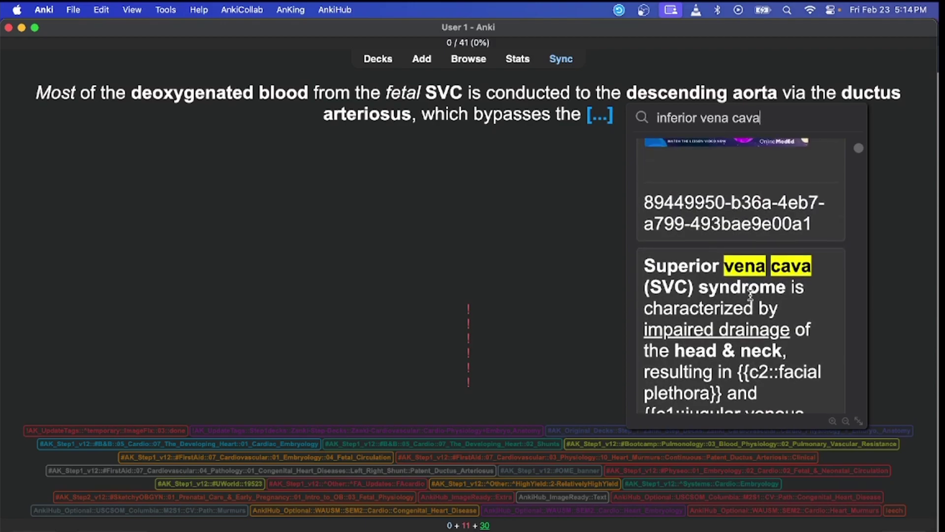